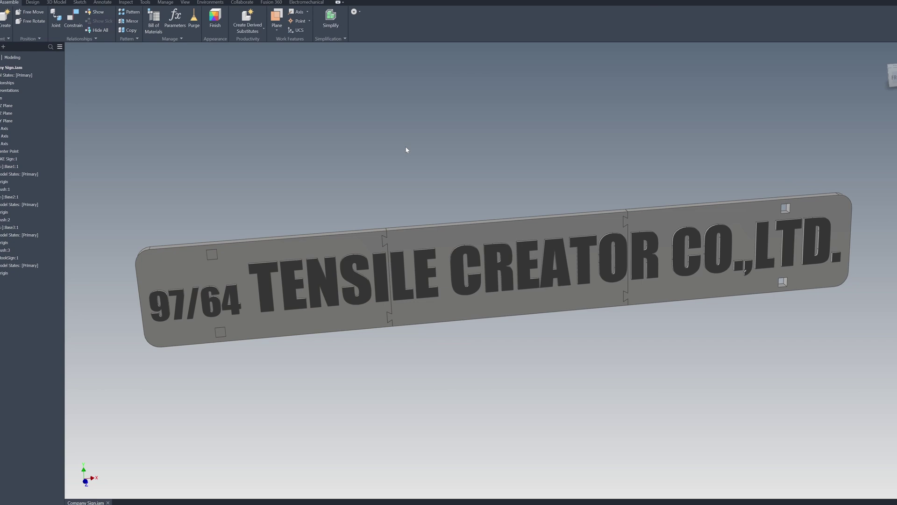
# - Examine the dovetail joint sketch in the first sign base up close, and return to the full sign assembly
pyautogui.scroll(5, 388, 238)
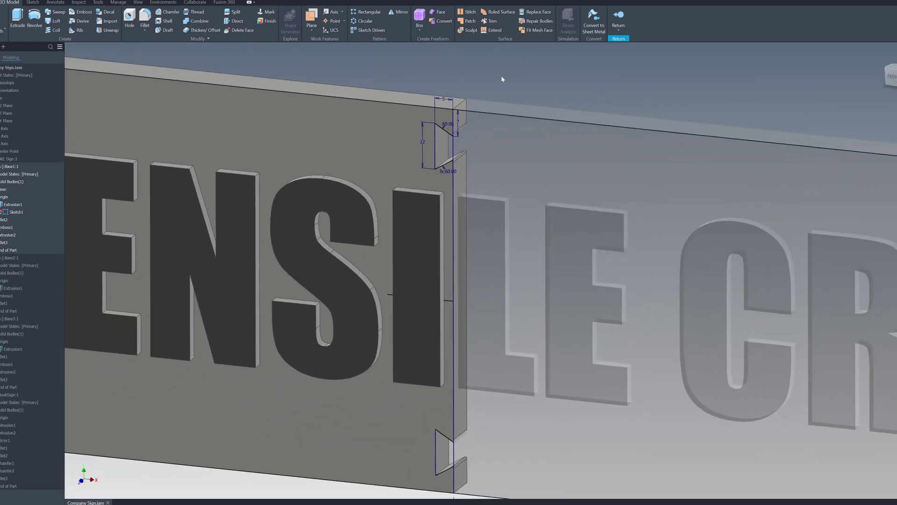
pyautogui.scroll(3, 425, 150)
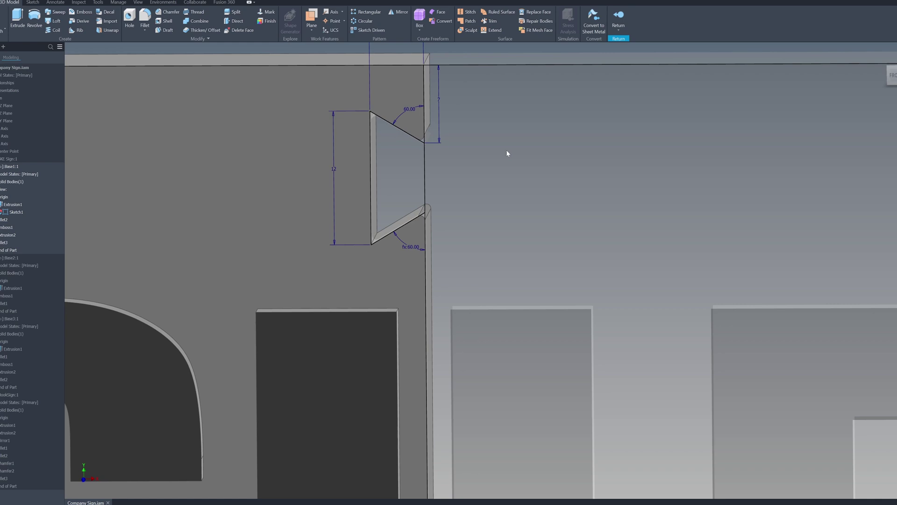
pyautogui.press('F5')
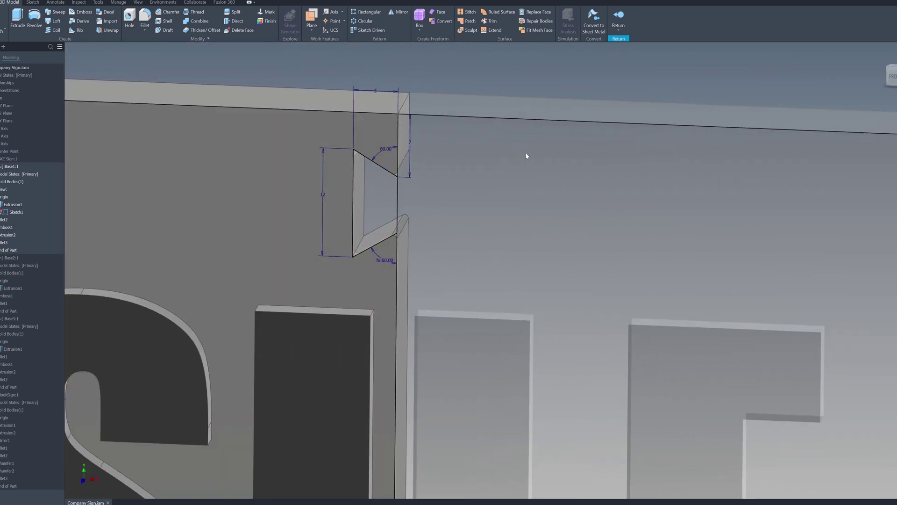
pyautogui.doubleClick(483, 91)
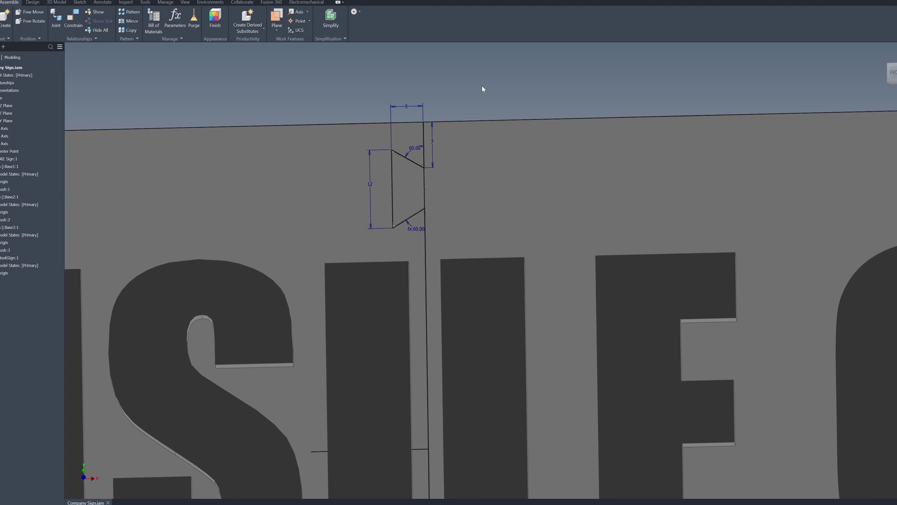
# - Examine the clearance gap and rounded corners of the upper dovetail joint between the first and second sign bases
pyautogui.scroll(6, 482, 89)
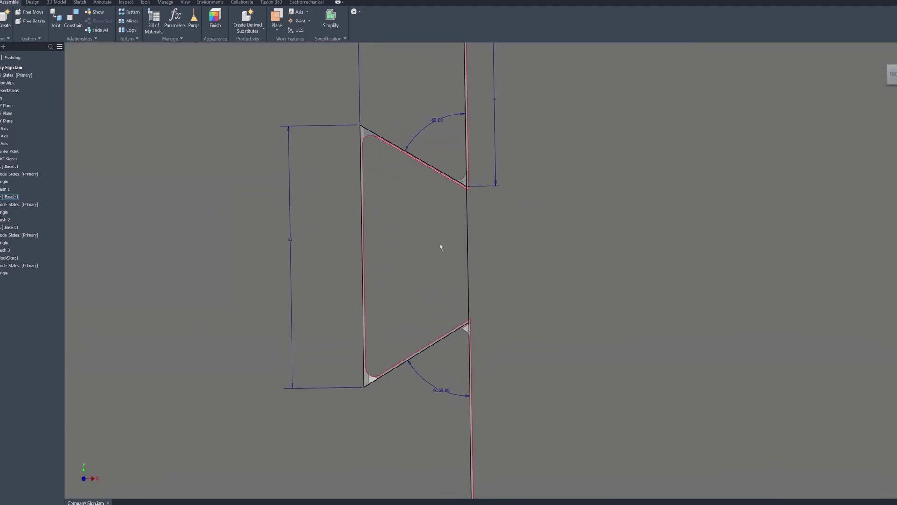
pyautogui.press('F5')
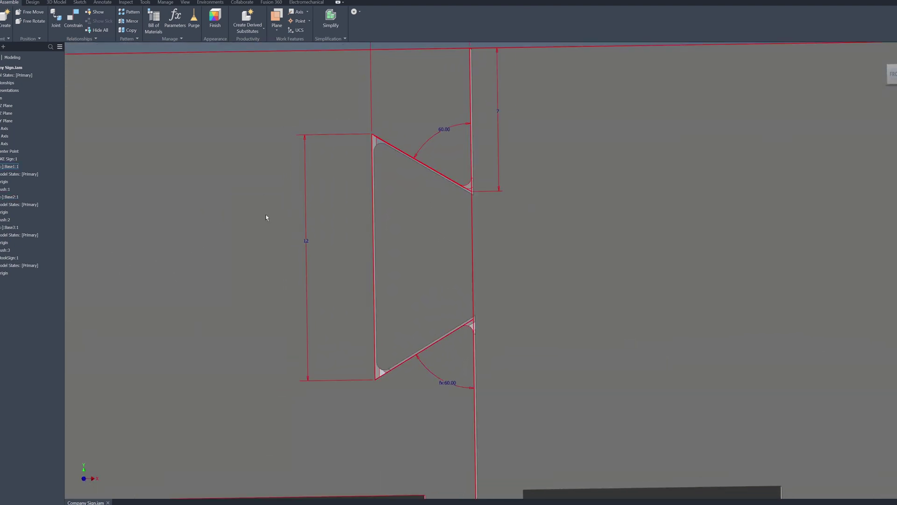
pyautogui.press('F5')
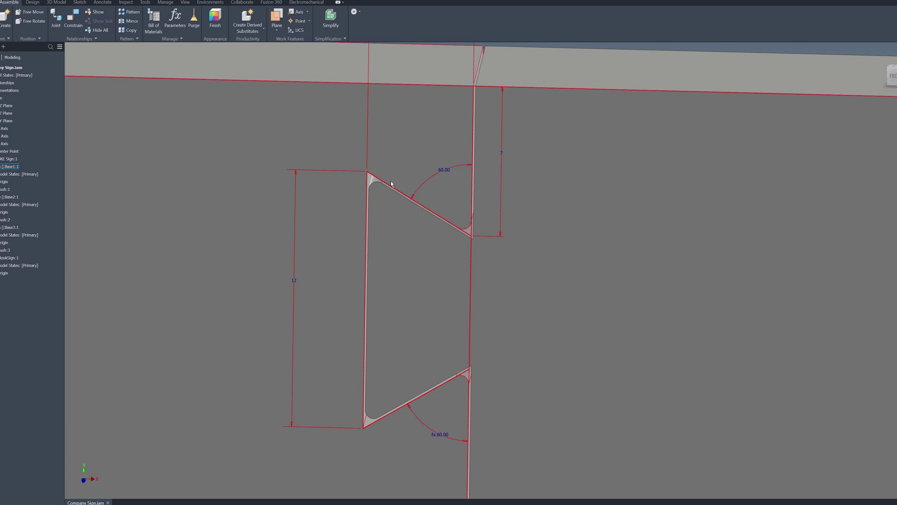
pyautogui.press('F5')
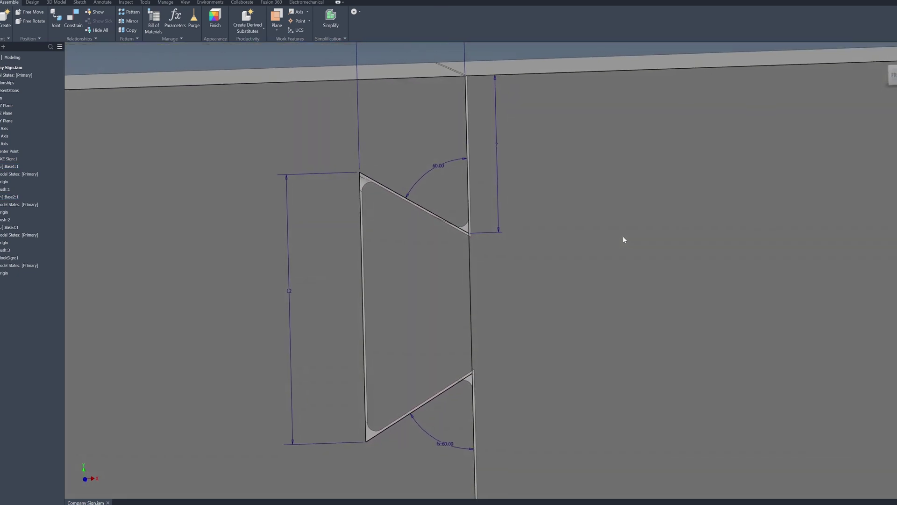
pyautogui.press('F5')
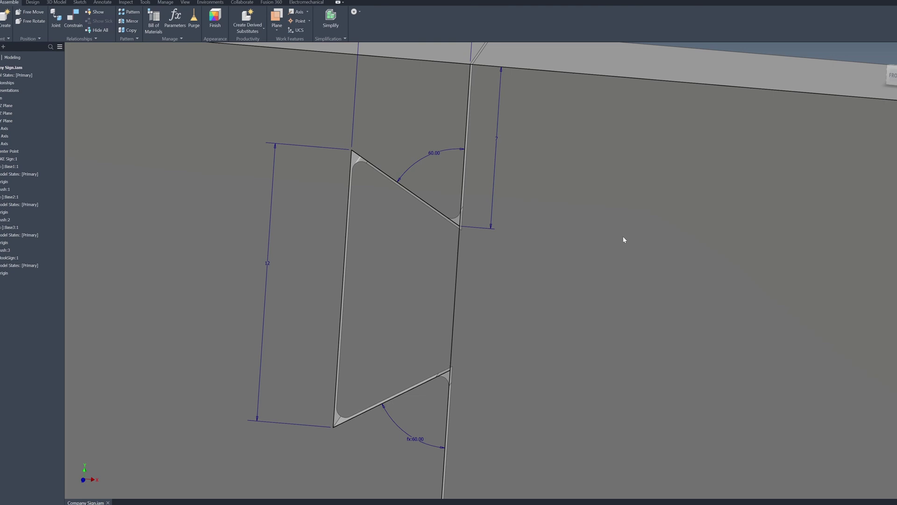
pyautogui.press('F5')
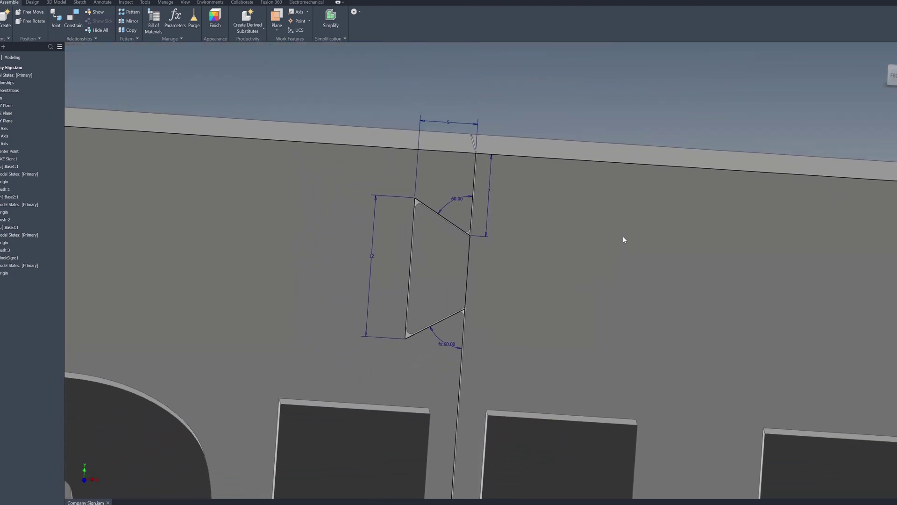
pyautogui.press('F5')
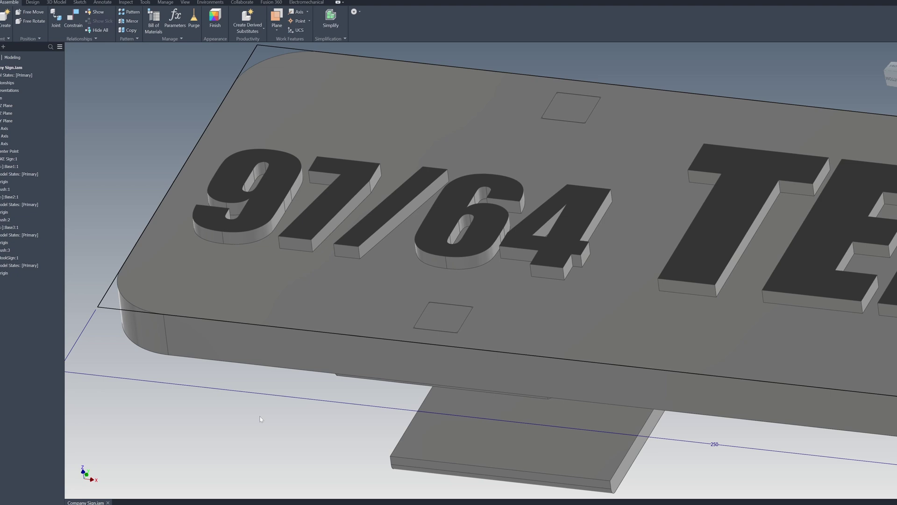
# - Examine the raised lettering and square slots at the 97/64 end of the sign, and the hook plate behind it
pyautogui.press('F5')
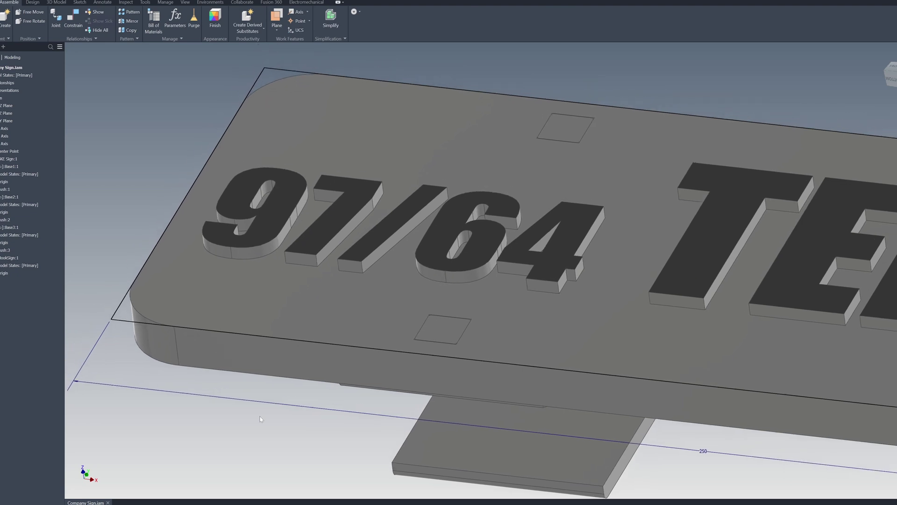
pyautogui.scroll(1, 316, 420)
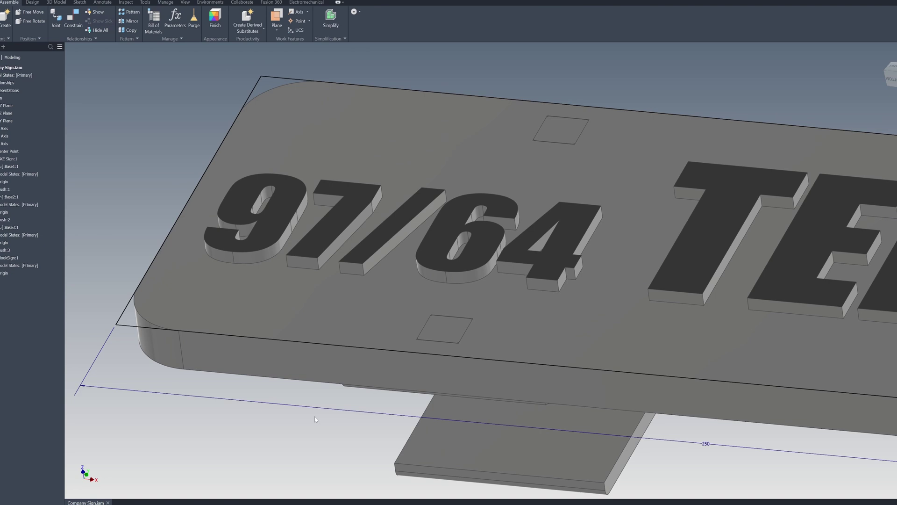
pyautogui.scroll(1, 315, 419)
pyautogui.scroll(-1, 289, 144)
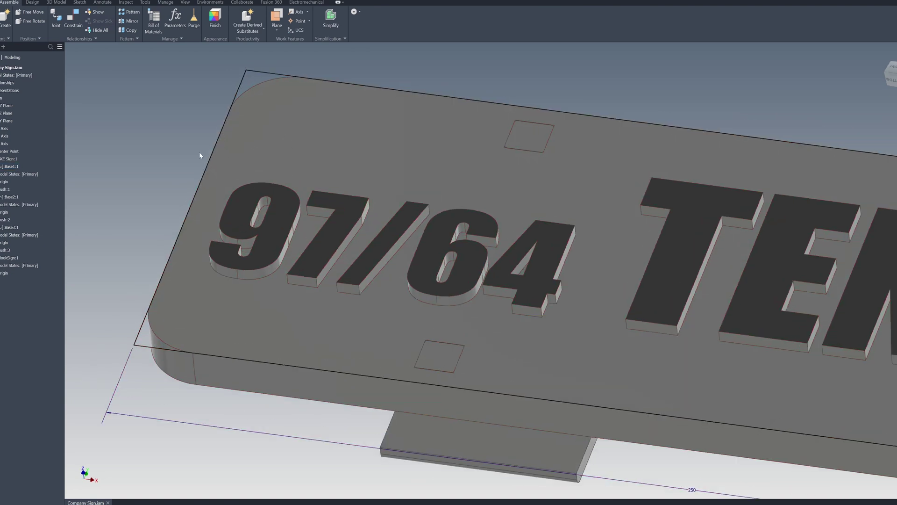
pyautogui.scroll(3, 200, 152)
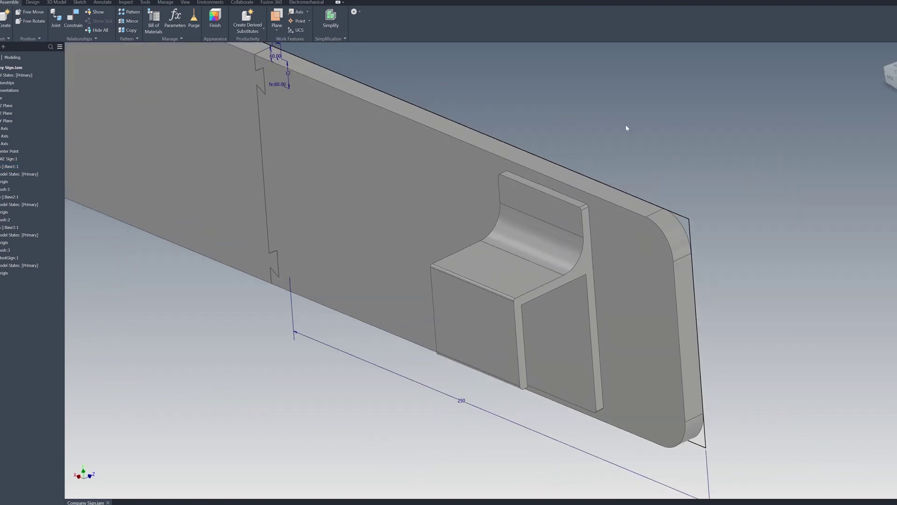
pyautogui.moveTo(627, 127)
pyautogui.keyDown('shift'); pyautogui.mouseDown(button='middle')
pyautogui.moveTo(683, 138)
pyautogui.moveTo(380, 270)
pyautogui.moveTo(445, 265)
pyautogui.moveTo(537, 295)
pyautogui.moveTo(715, 150)
pyautogui.mouseUp(button='middle'); pyautogui.keyUp('shift')
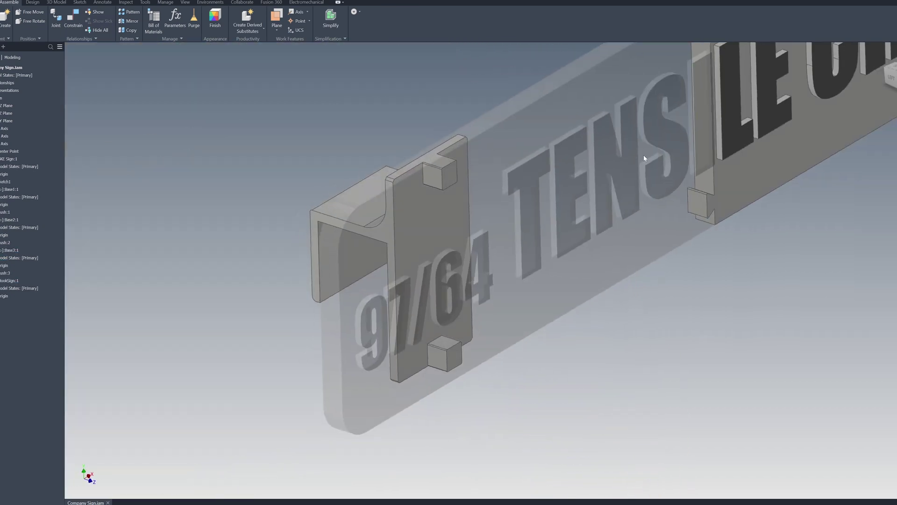
pyautogui.keyDown('shift'); pyautogui.moveTo(644, 156); pyautogui.dragTo(396, 128, button='middle'); pyautogui.keyUp('shift')
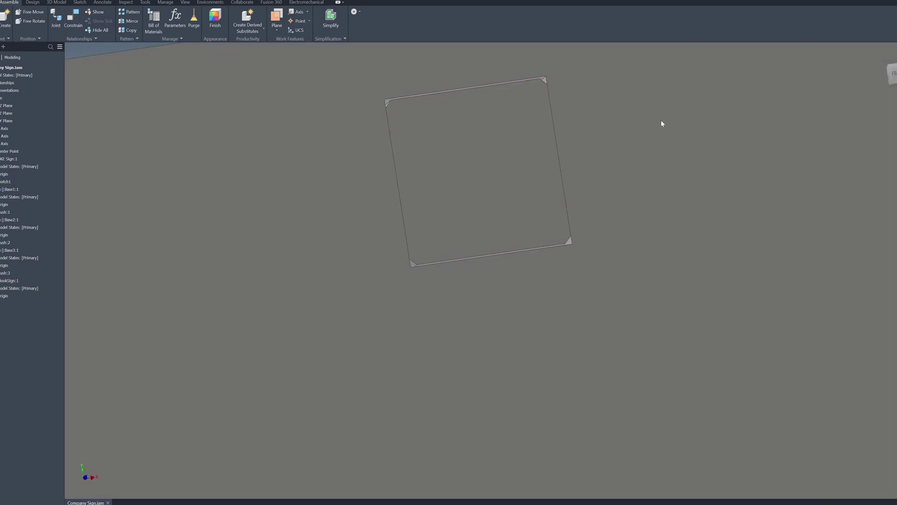
pyautogui.keyDown('shift'); pyautogui.moveTo(662, 123); pyautogui.dragTo(577, 154, button='middle'); pyautogui.keyUp('shift')
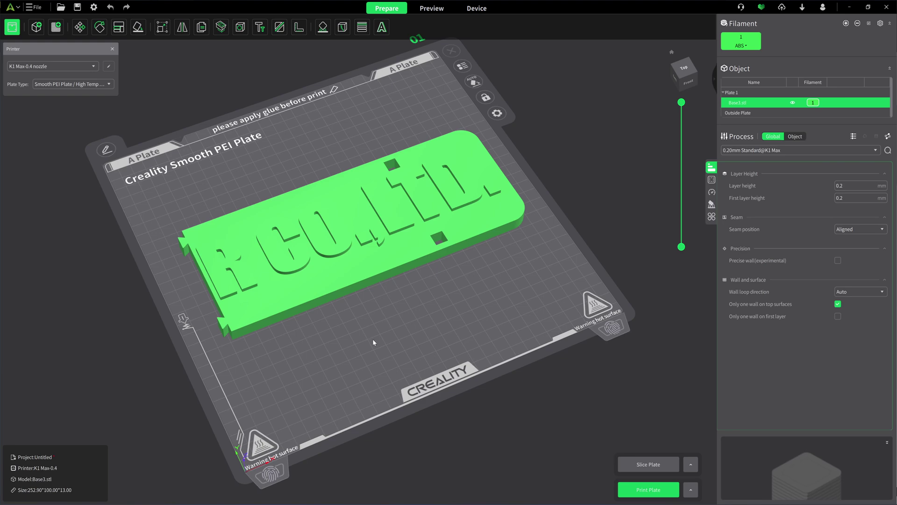
# - Switch to Creality Print, slice and preview Base3.stl, and lower the displayed top layer to layer 50
pyautogui.moveTo(373, 343); pyautogui.dragTo(364, 343)
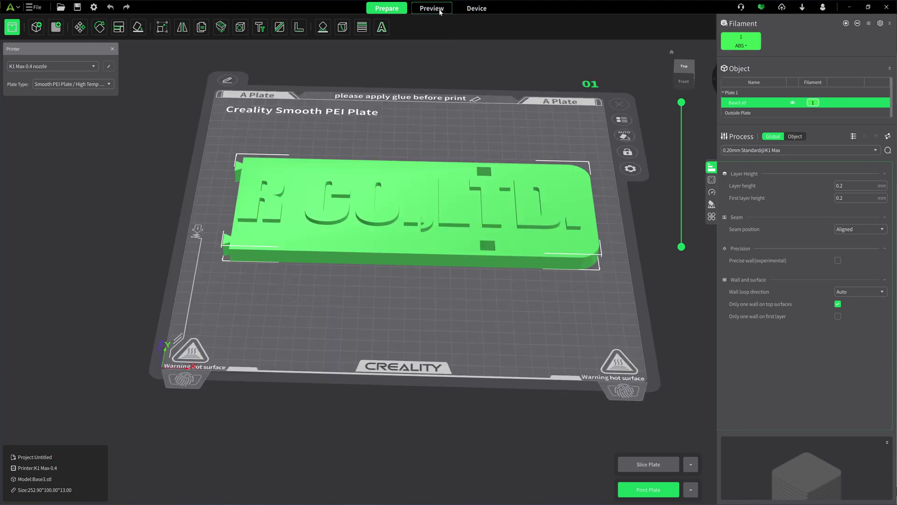
pyautogui.click(440, 11)
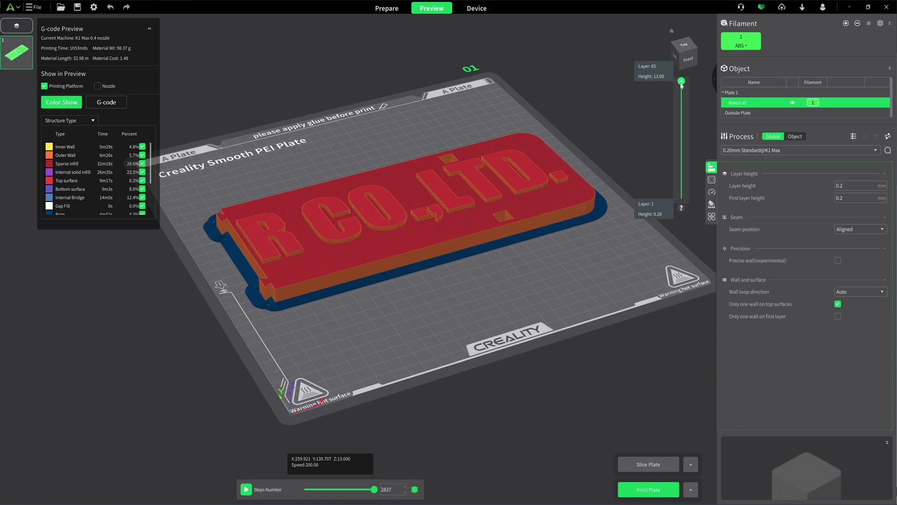
pyautogui.moveTo(681, 82); pyautogui.dragTo(684, 117)
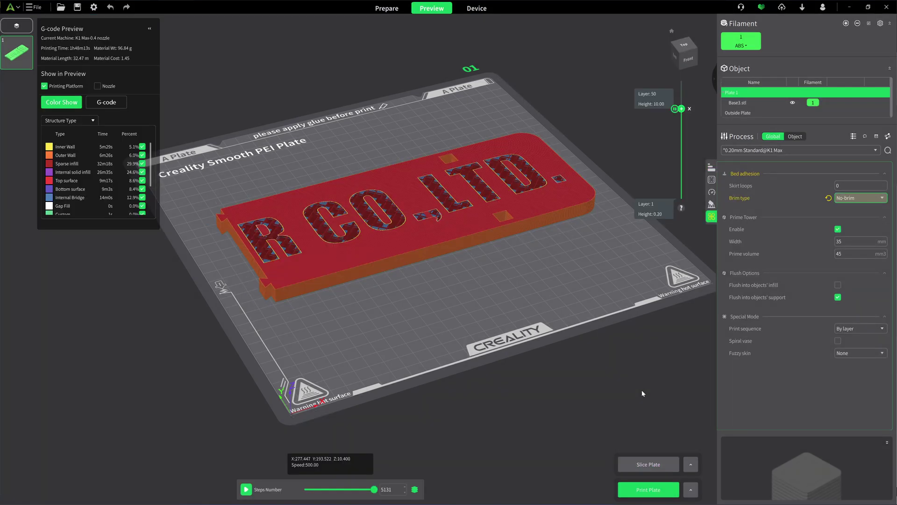
# - Move the preview from layer 50 to layer 51 and examine the base surface and letter infill from several angles
pyautogui.moveTo(582, 271); pyautogui.dragTo(530, 255)
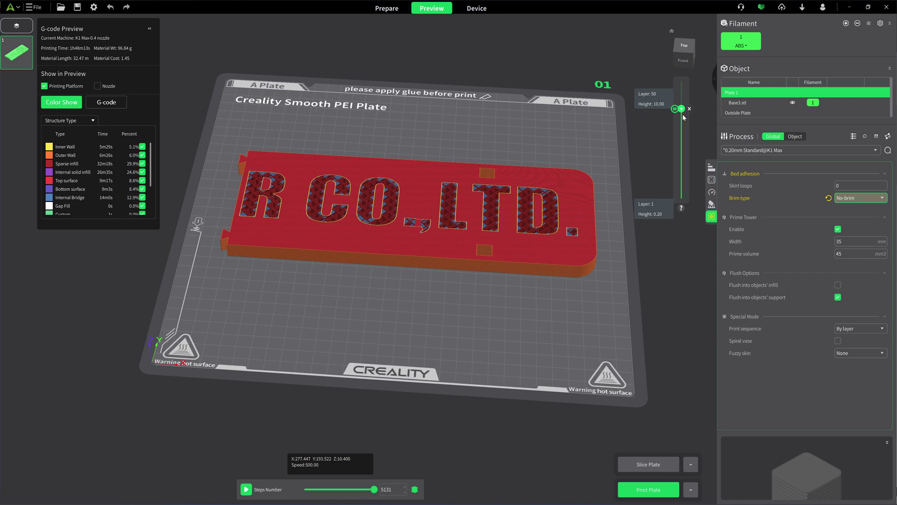
pyautogui.moveTo(682, 109)
pyautogui.mouseDown()
pyautogui.moveTo(682, 121)
pyautogui.moveTo(682, 108)
pyautogui.mouseUp()
pyautogui.moveTo(460, 248); pyautogui.dragTo(483, 248)
pyautogui.scroll(2, 499, 210)
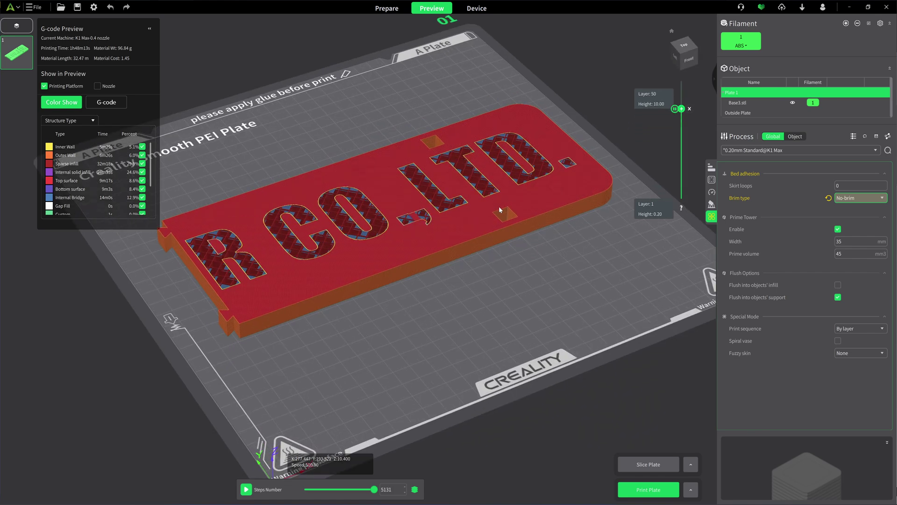
pyautogui.moveTo(570, 261); pyautogui.dragTo(545, 257)
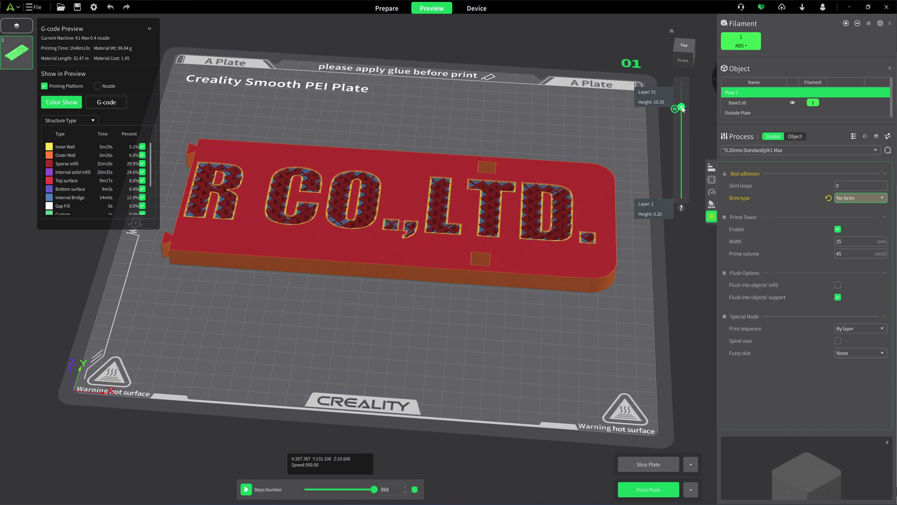
pyautogui.moveTo(436, 253); pyautogui.dragTo(435, 271)
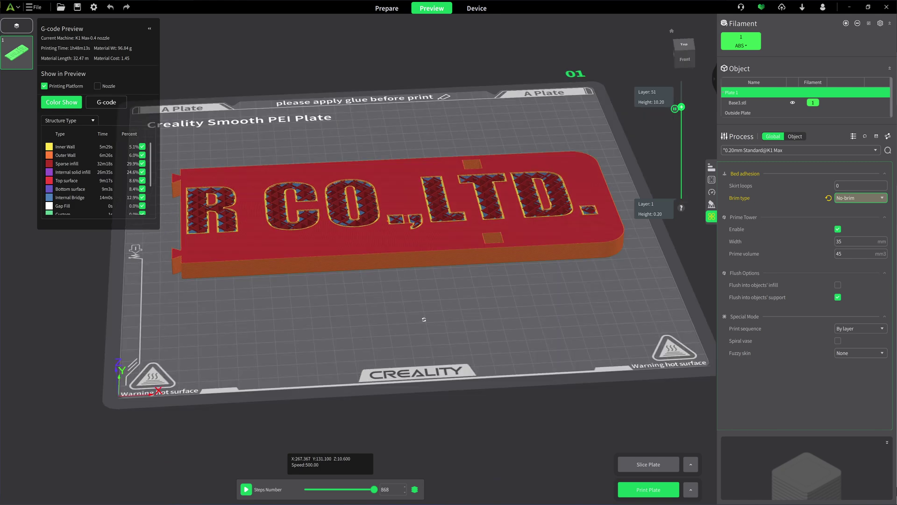